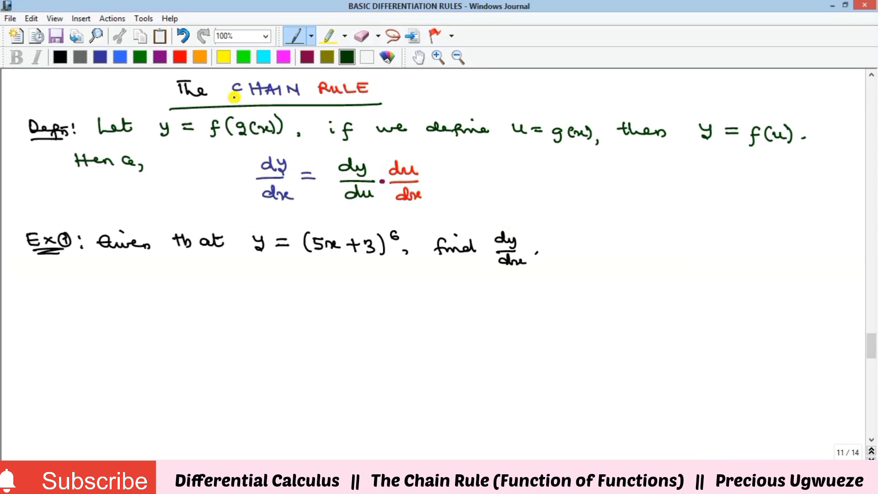
# - Draw a red underline beneath the definition y = f(g(x))
pyautogui.click(180, 57)
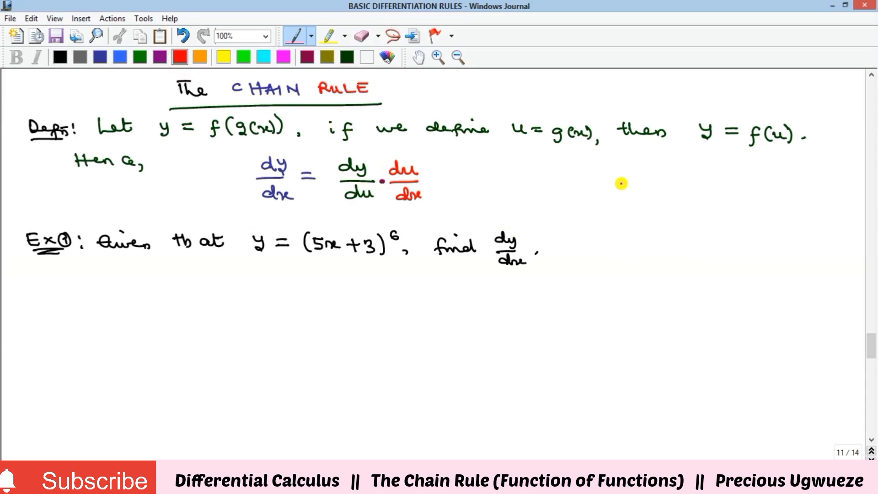
pyautogui.moveTo(173, 144); pyautogui.dragTo(275, 131)
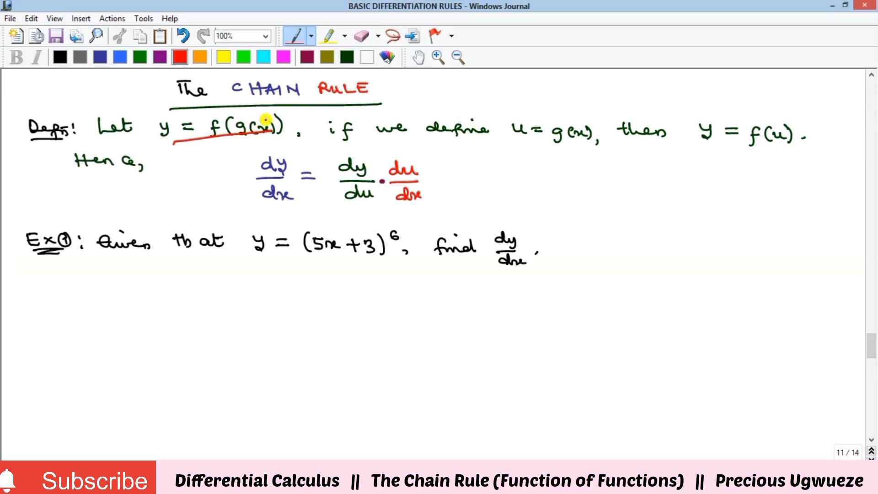
# - Replace the red underline with ticks under g and x, and write u = g(x), y = f(u) at the right
pyautogui.click(362, 35)
pyautogui.moveTo(183, 142); pyautogui.dragTo(275, 132)
pyautogui.click(293, 36)
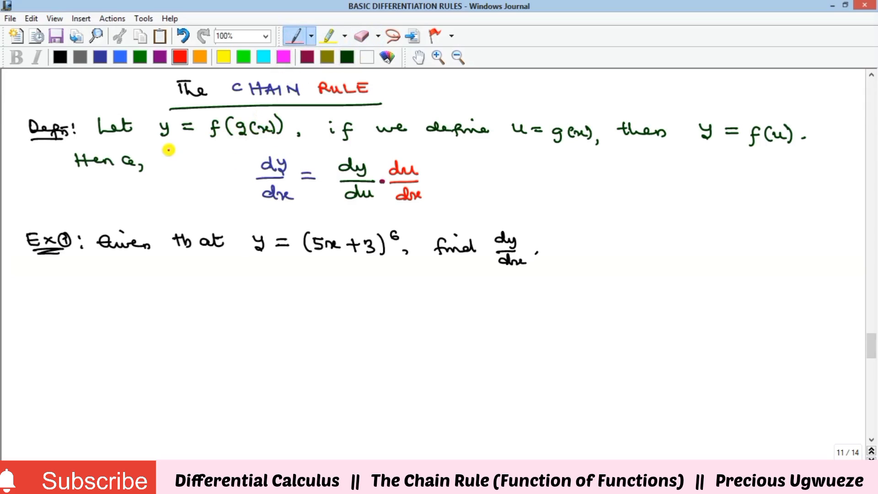
pyautogui.moveTo(237, 138); pyautogui.dragTo(272, 137)
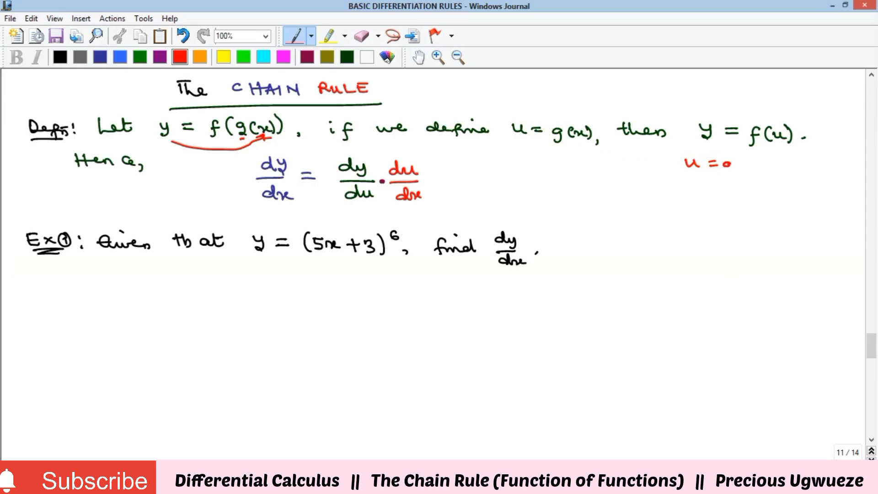
pyautogui.moveTo(749, 166); pyautogui.dragTo(757, 172)
pyautogui.moveTo(710, 194); pyautogui.dragTo(736, 193)
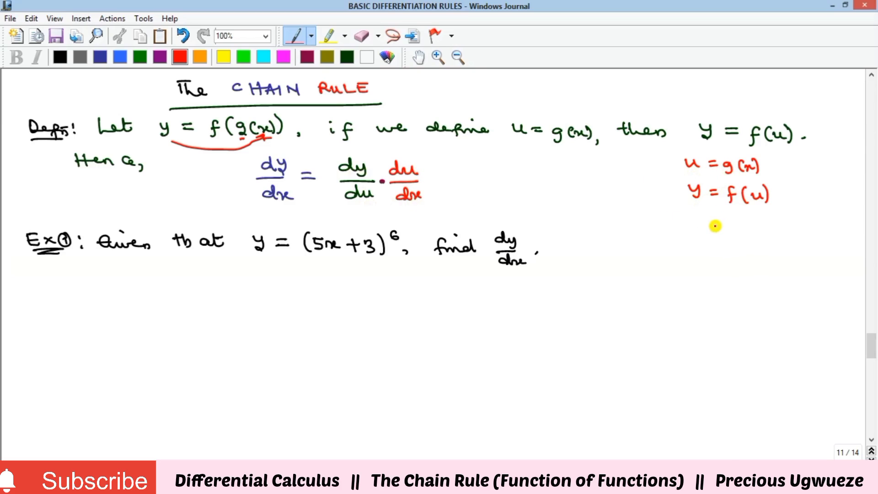
# - Undo the red y = f(u) and write v = h(u) and y = f(v) in dark green
pyautogui.hotkey('ctrl', 'z')
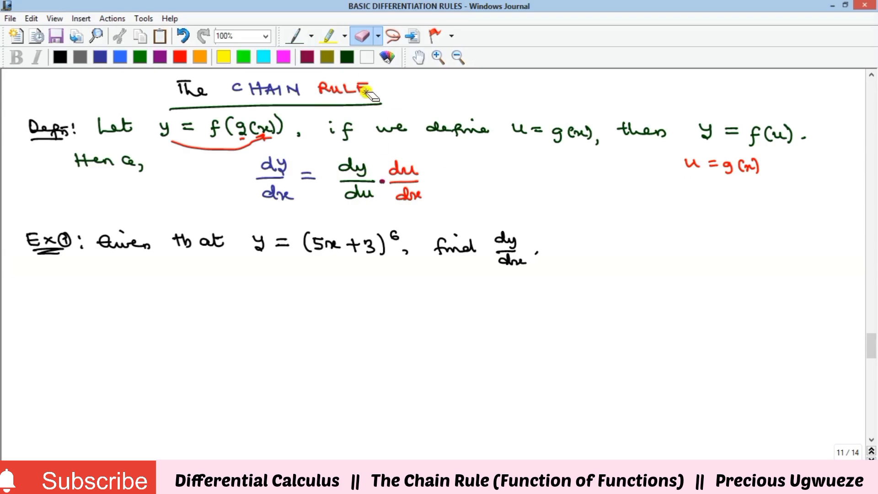
pyautogui.click(347, 56)
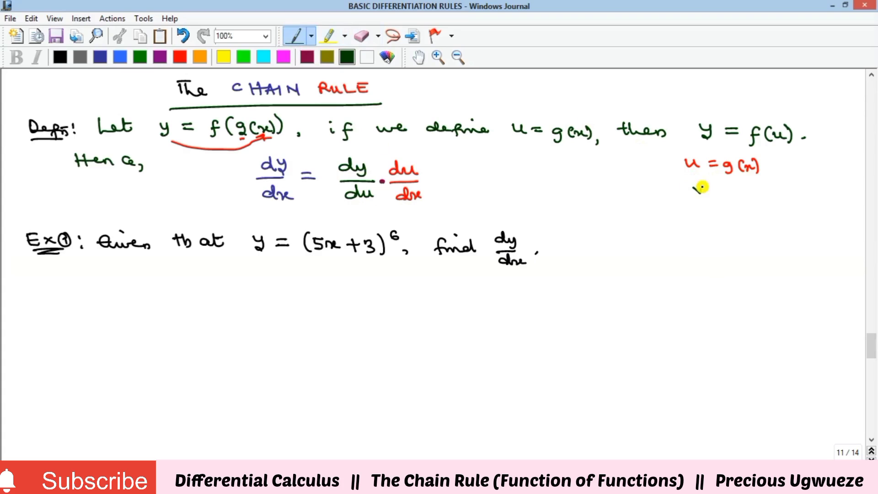
pyautogui.moveTo(715, 189); pyautogui.dragTo(724, 189)
pyautogui.moveTo(716, 195); pyautogui.dragTo(725, 195)
pyautogui.moveTo(741, 195); pyautogui.dragTo(773, 202)
pyautogui.moveTo(710, 218)
pyautogui.mouseDown()
pyautogui.moveTo(707, 230)
pyautogui.moveTo(759, 234)
pyautogui.mouseUp()
pyautogui.moveTo(769, 225); pyautogui.dragTo(777, 232)
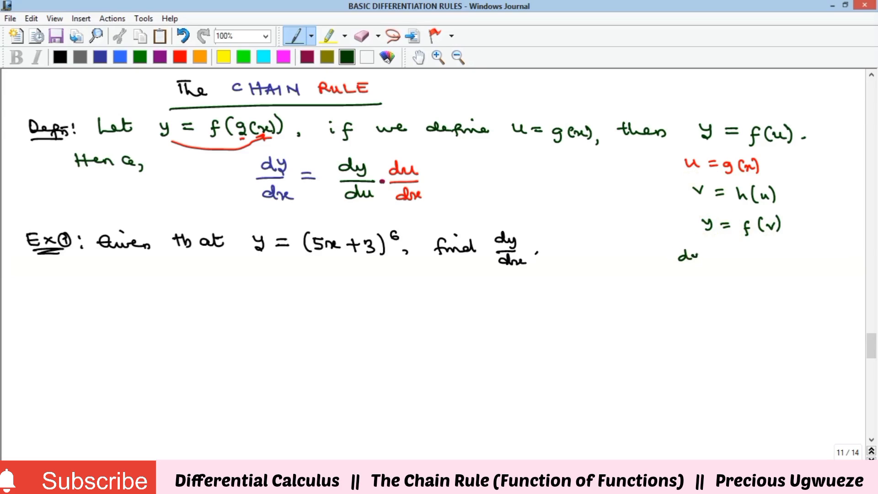
# - Write the extended chain rule dy/dx = dy/dv · dv/du · du/dx in green
pyautogui.moveTo(683, 271); pyautogui.dragTo(700, 270)
pyautogui.moveTo(687, 287)
pyautogui.mouseDown()
pyautogui.moveTo(715, 288)
pyautogui.moveTo(714, 268)
pyautogui.moveTo(719, 273)
pyautogui.moveTo(734, 254)
pyautogui.moveTo(745, 270)
pyautogui.mouseUp()
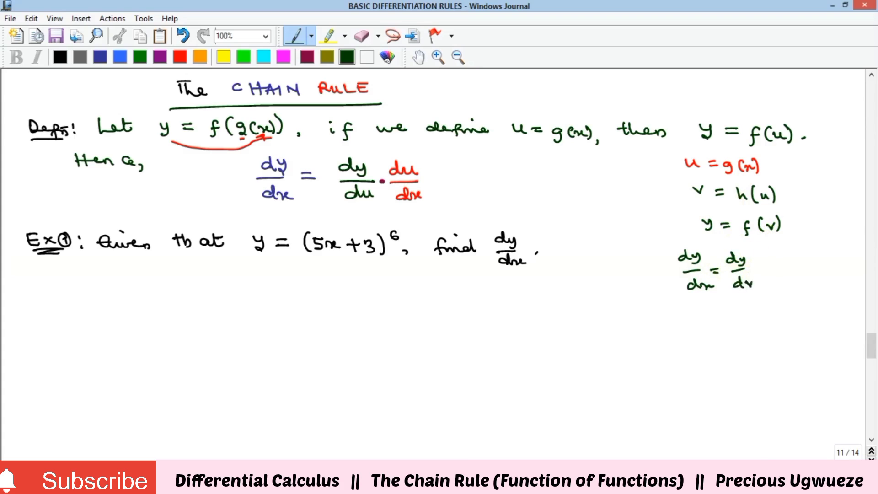
pyautogui.click(752, 265)
pyautogui.moveTo(743, 260); pyautogui.dragTo(740, 266)
pyautogui.click(770, 260)
pyautogui.moveTo(779, 273); pyautogui.dragTo(787, 272)
pyautogui.moveTo(777, 282); pyautogui.dragTo(772, 286)
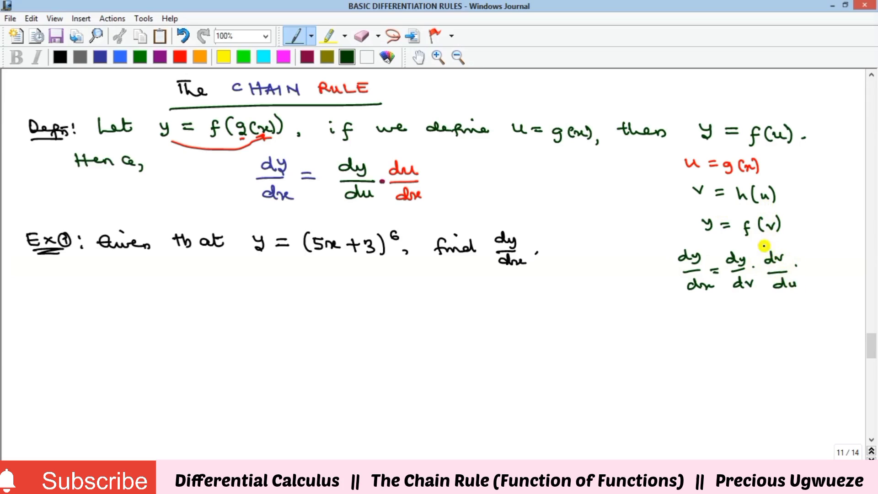
pyautogui.moveTo(812, 256)
pyautogui.mouseDown()
pyautogui.moveTo(810, 284)
pyautogui.moveTo(836, 282)
pyautogui.mouseUp()
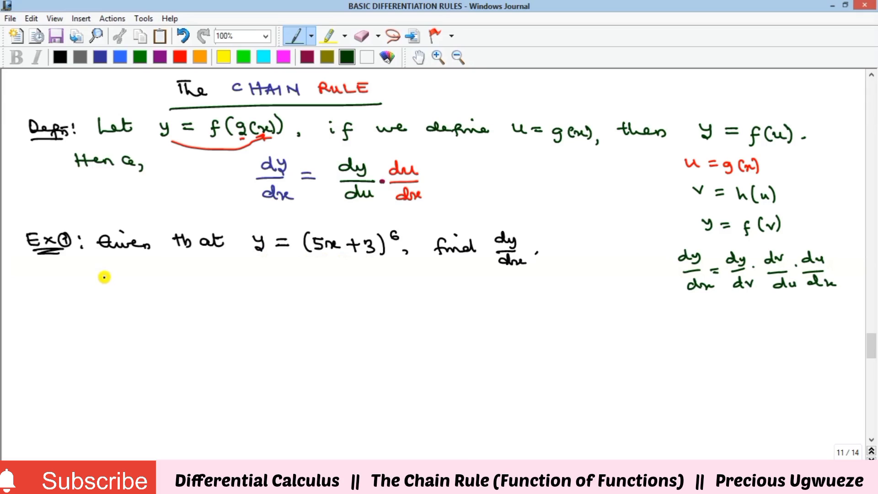
# - In red, write an underlined 'Sol:' heading and underline 5x+ in the question
pyautogui.click(179, 57)
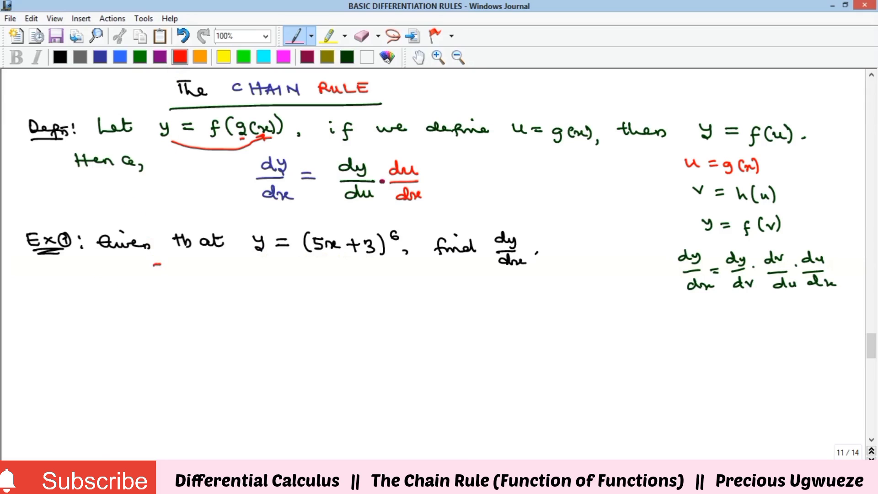
pyautogui.click(194, 274)
pyautogui.moveTo(150, 289); pyautogui.dragTo(188, 286)
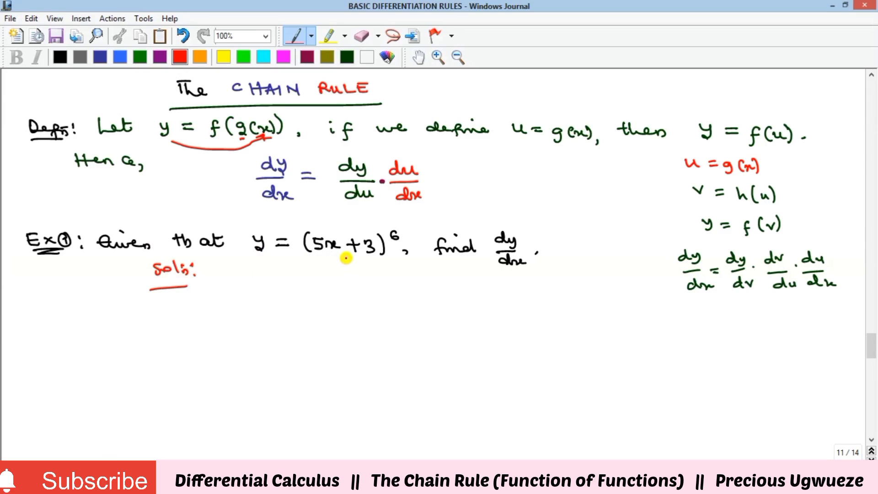
pyautogui.moveTo(331, 258); pyautogui.dragTo(357, 257)
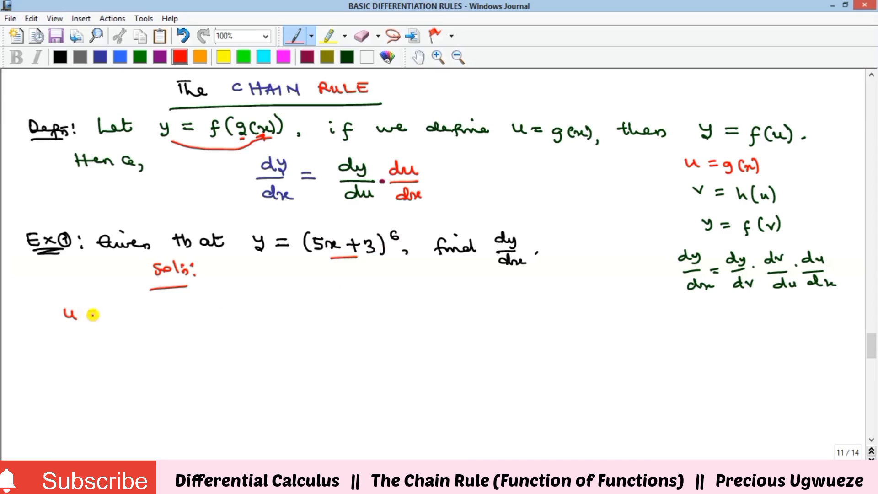
# - Write 'Let u = 5x + 3' and 'y = u⁶' below the heading
pyautogui.moveTo(110, 315); pyautogui.dragTo(110, 322)
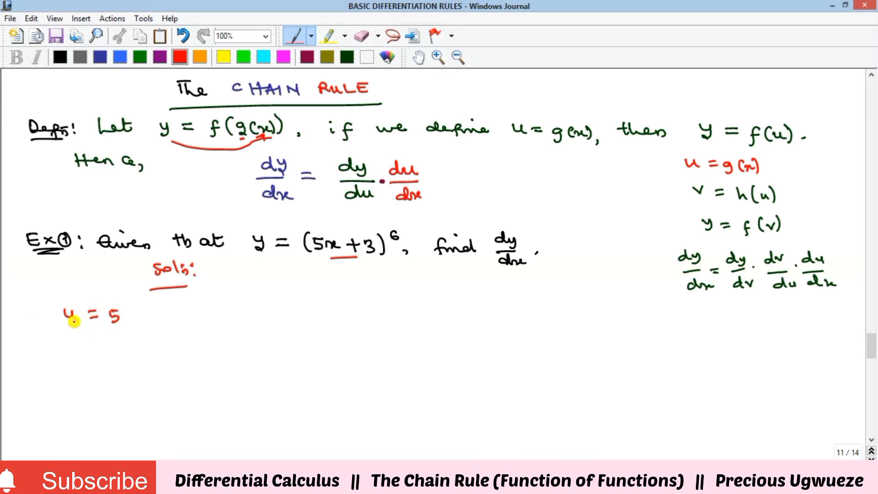
pyautogui.moveTo(37, 312); pyautogui.dragTo(42, 314)
pyautogui.moveTo(135, 311); pyautogui.dragTo(156, 320)
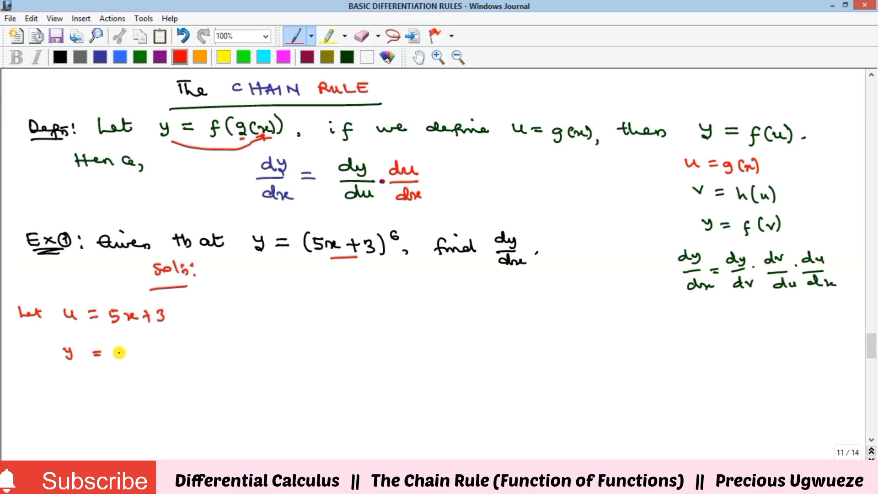
pyautogui.moveTo(135, 357); pyautogui.dragTo(140, 346)
# - In black, write dy/dx = dy/du · du/dx = and draw ⇒ du/dx after u = 5x+3
pyautogui.click(61, 58)
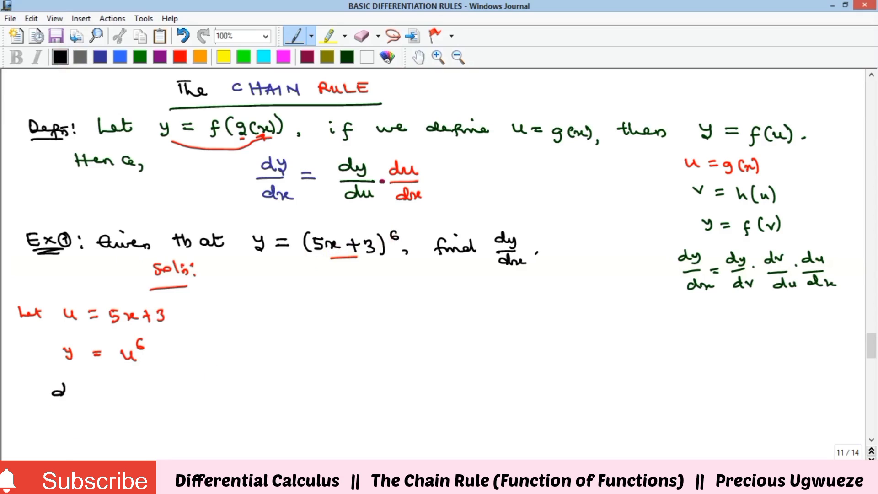
pyautogui.moveTo(50, 405)
pyautogui.mouseDown()
pyautogui.moveTo(74, 406)
pyautogui.moveTo(85, 420)
pyautogui.moveTo(110, 396)
pyautogui.mouseUp()
pyautogui.moveTo(103, 401); pyautogui.dragTo(114, 400)
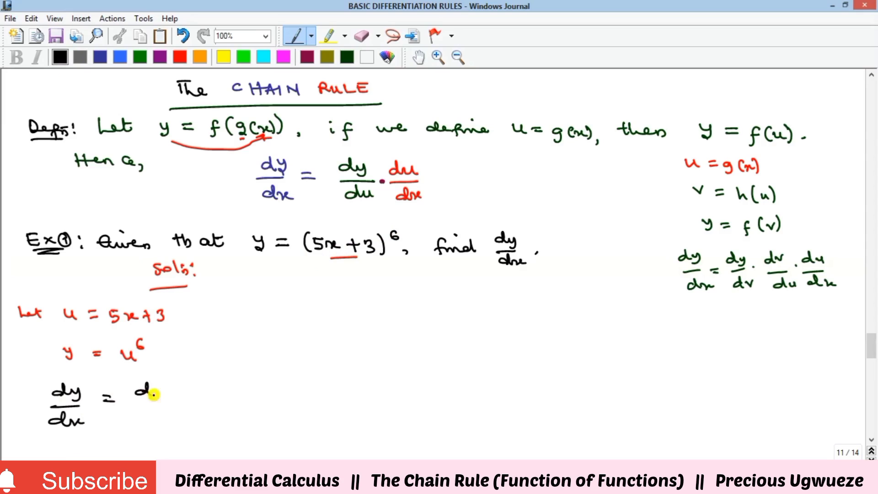
pyautogui.moveTo(163, 387); pyautogui.dragTo(151, 409)
pyautogui.moveTo(135, 406); pyautogui.dragTo(168, 405)
pyautogui.moveTo(141, 419); pyautogui.dragTo(151, 417)
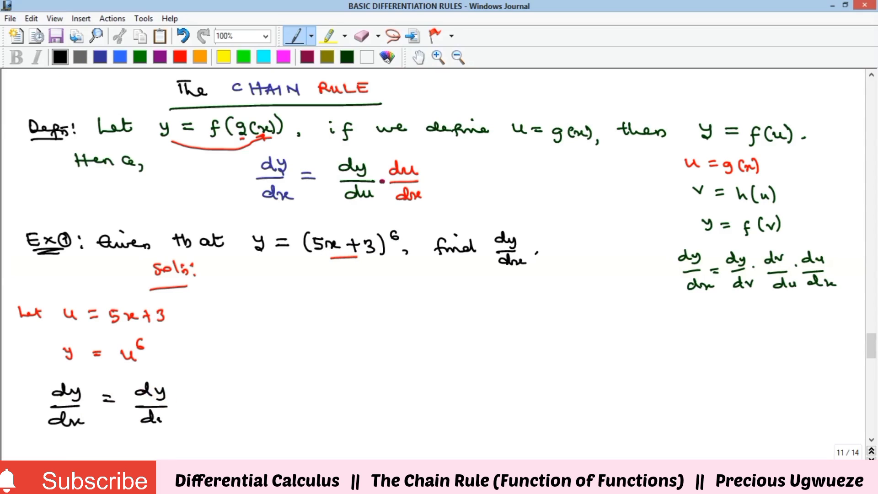
pyautogui.moveTo(222, 392)
pyautogui.mouseDown()
pyautogui.moveTo(214, 413)
pyautogui.moveTo(223, 406)
pyautogui.mouseUp()
pyautogui.moveTo(211, 414); pyautogui.dragTo(203, 422)
pyautogui.moveTo(253, 403); pyautogui.dragTo(263, 402)
pyautogui.moveTo(255, 406); pyautogui.dragTo(263, 405)
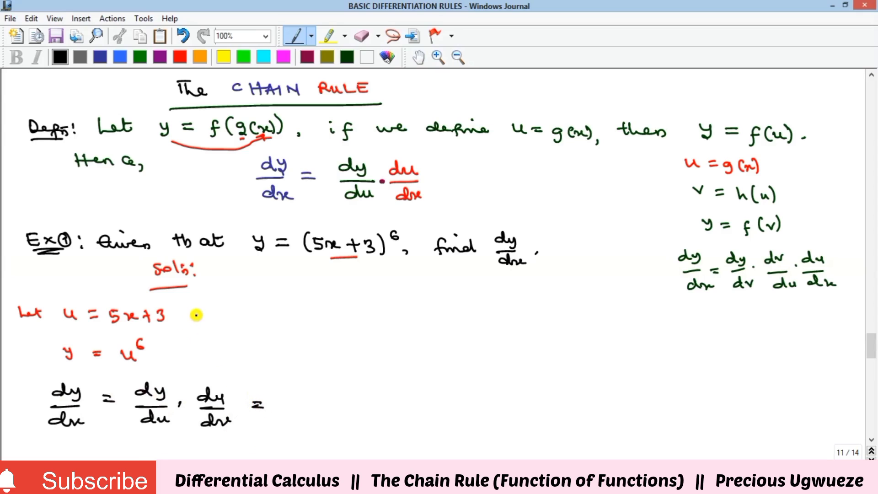
pyautogui.moveTo(204, 311)
pyautogui.mouseDown()
pyautogui.moveTo(205, 320)
pyautogui.moveTo(255, 315)
pyautogui.moveTo(242, 333)
pyautogui.moveTo(263, 334)
pyautogui.moveTo(297, 315)
pyautogui.moveTo(288, 326)
pyautogui.mouseUp()
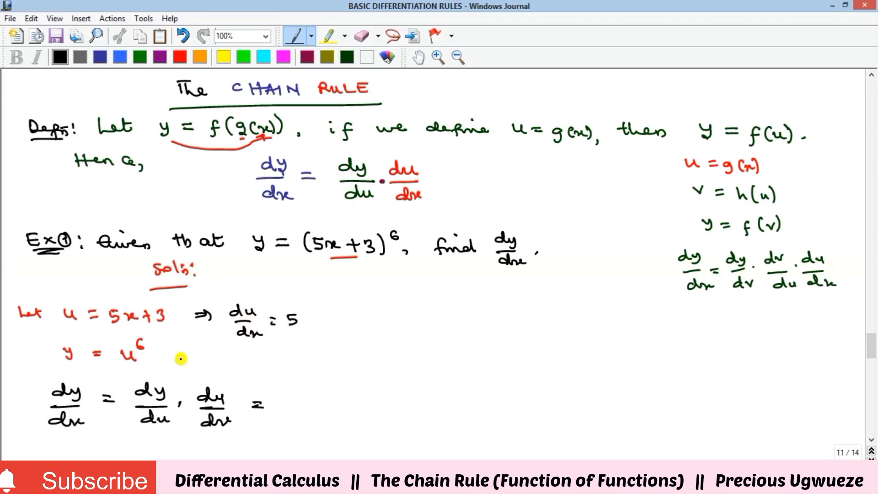
# - Add du/dx = 5 and ⇒ dy/du = 6u⁵, then start = 6u⁵ · in red on the chain line
pyautogui.moveTo(190, 352)
pyautogui.mouseDown()
pyautogui.moveTo(216, 349)
pyautogui.moveTo(229, 359)
pyautogui.mouseUp()
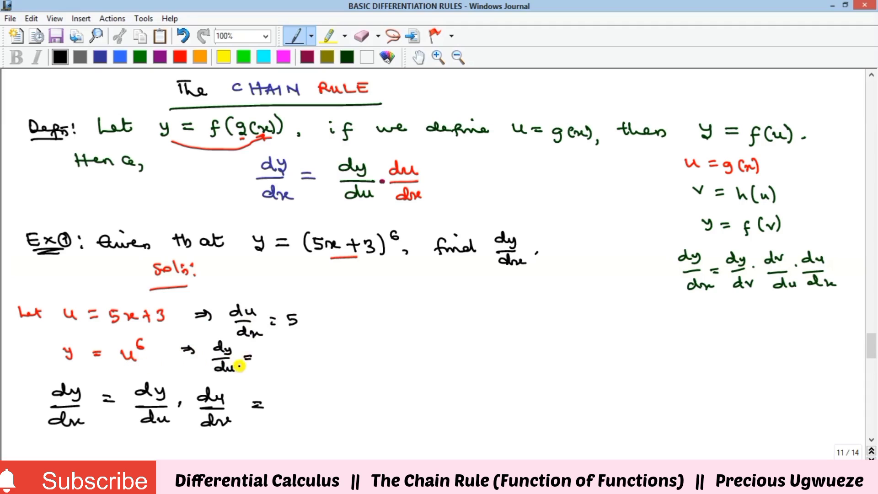
pyautogui.moveTo(264, 353)
pyautogui.mouseDown()
pyautogui.moveTo(284, 362)
pyautogui.moveTo(293, 350)
pyautogui.mouseUp()
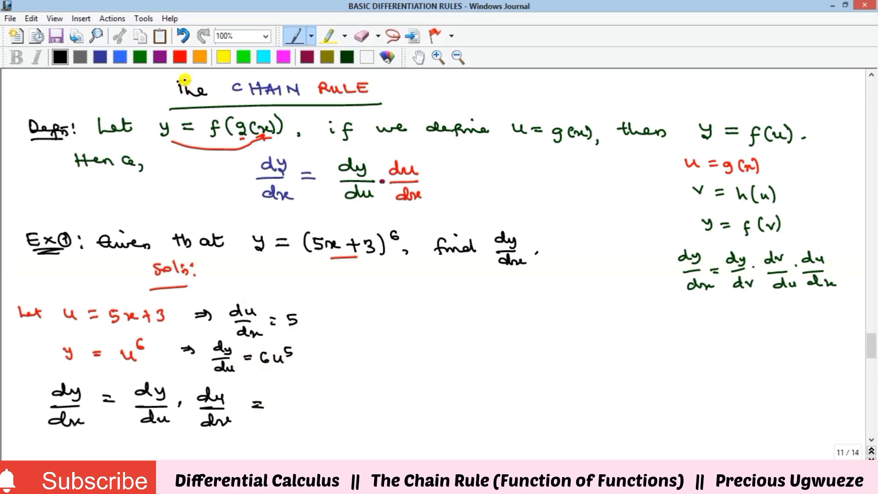
pyautogui.click(179, 56)
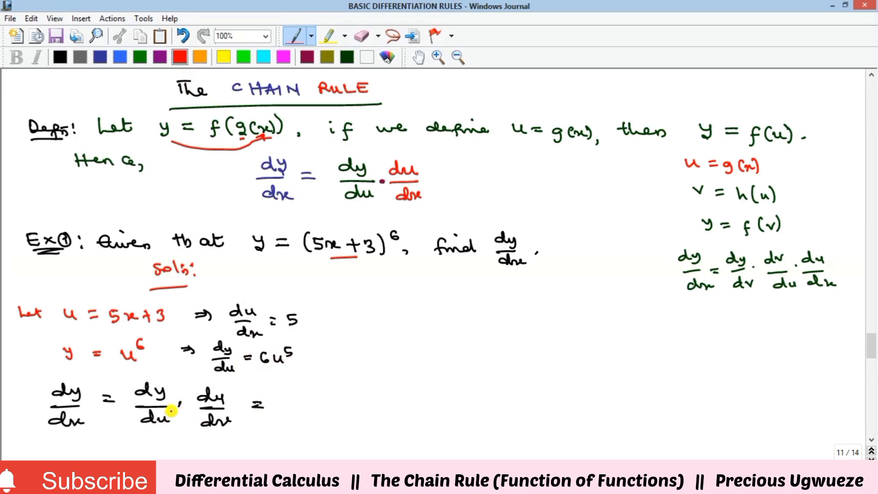
pyautogui.moveTo(286, 395)
pyautogui.mouseDown()
pyautogui.moveTo(283, 402)
pyautogui.moveTo(316, 396)
pyautogui.mouseUp()
pyautogui.moveTo(319, 394); pyautogui.dragTo(326, 389)
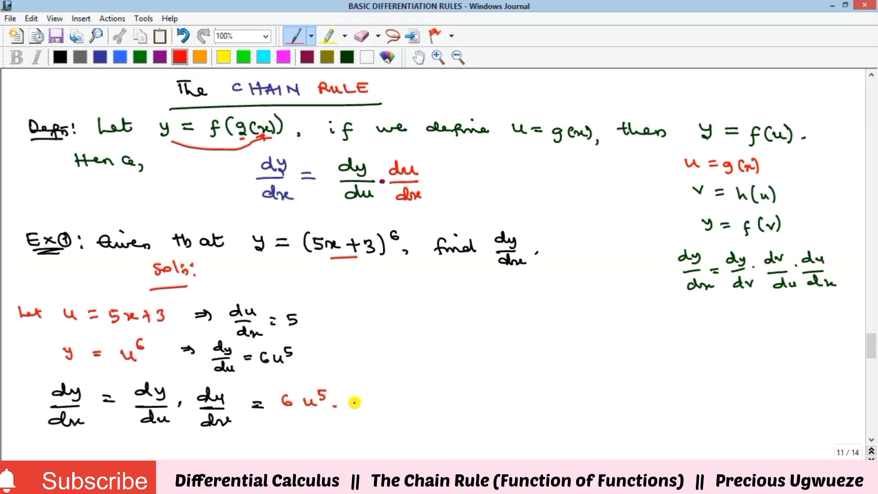
# - Complete the product with · 5 and write ∴ dy/dx = 6(5x+3)⁵ · 5
pyautogui.moveTo(349, 399); pyautogui.dragTo(348, 407)
pyautogui.moveTo(410, 311)
pyautogui.mouseDown()
pyautogui.moveTo(407, 320)
pyautogui.moveTo(437, 318)
pyautogui.moveTo(452, 328)
pyautogui.moveTo(450, 345)
pyautogui.moveTo(478, 327)
pyautogui.mouseUp()
pyautogui.click(407, 323)
pyautogui.click(420, 322)
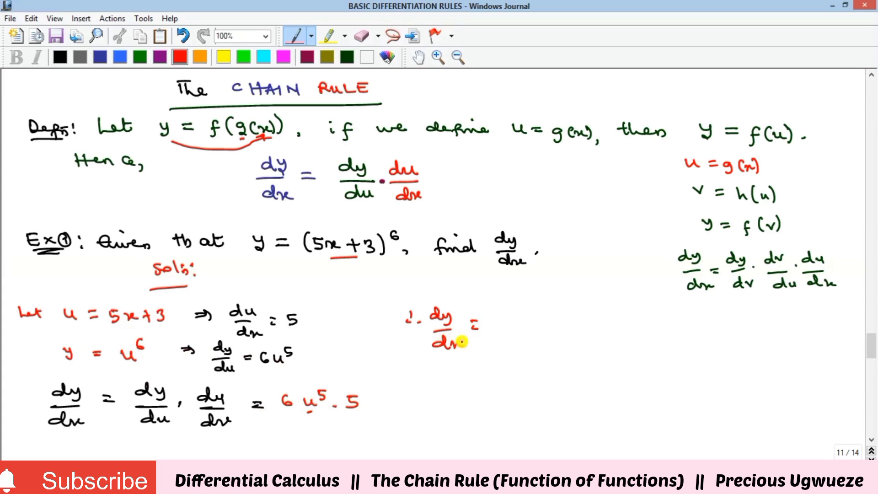
pyautogui.moveTo(500, 322)
pyautogui.mouseDown()
pyautogui.moveTo(506, 317)
pyautogui.moveTo(526, 335)
pyautogui.moveTo(534, 323)
pyautogui.moveTo(542, 334)
pyautogui.moveTo(596, 325)
pyautogui.moveTo(592, 337)
pyautogui.moveTo(608, 311)
pyautogui.mouseUp()
pyautogui.click(620, 329)
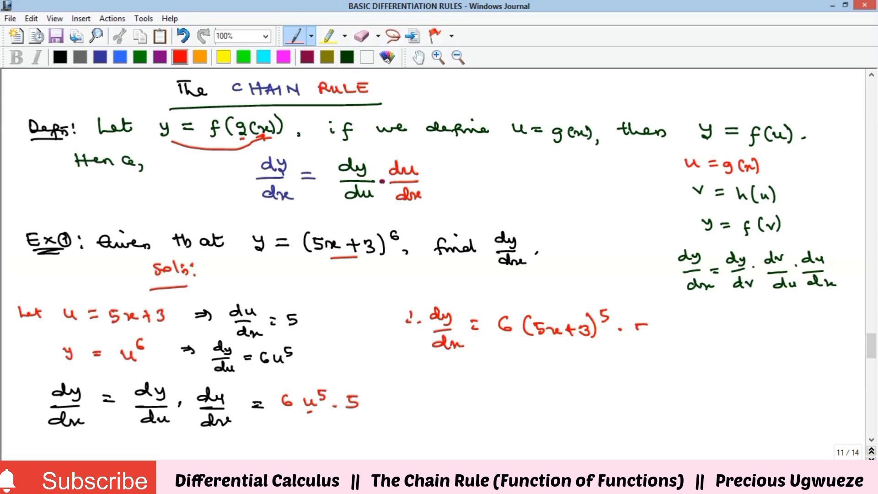
# - Simplify to = 30(5x+3)⁵, underline the answer, and go to page 12
pyautogui.moveTo(484, 371); pyautogui.dragTo(497, 371)
pyautogui.moveTo(484, 376)
pyautogui.mouseDown()
pyautogui.moveTo(536, 368)
pyautogui.moveTo(558, 382)
pyautogui.moveTo(600, 374)
pyautogui.mouseUp()
pyautogui.click(519, 369)
pyautogui.moveTo(595, 370)
pyautogui.mouseDown()
pyautogui.moveTo(595, 382)
pyautogui.moveTo(620, 382)
pyautogui.mouseUp()
pyautogui.click(629, 360)
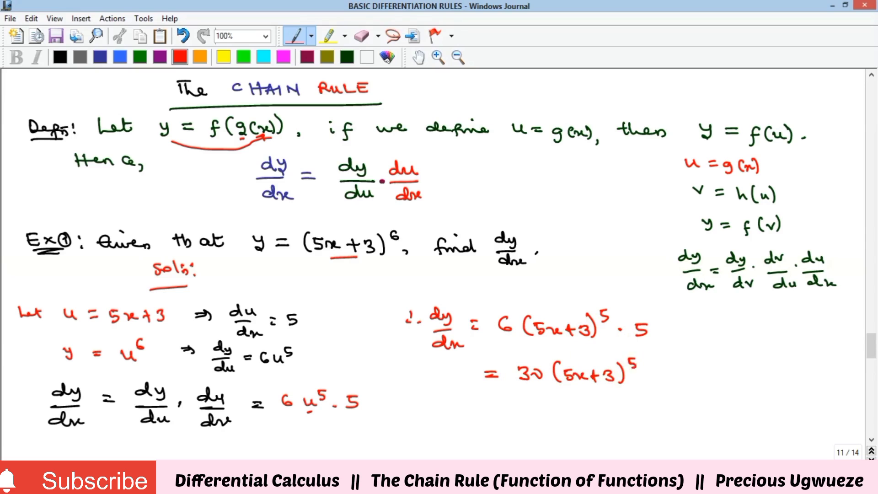
pyautogui.click(506, 338)
pyautogui.moveTo(569, 403); pyautogui.dragTo(590, 401)
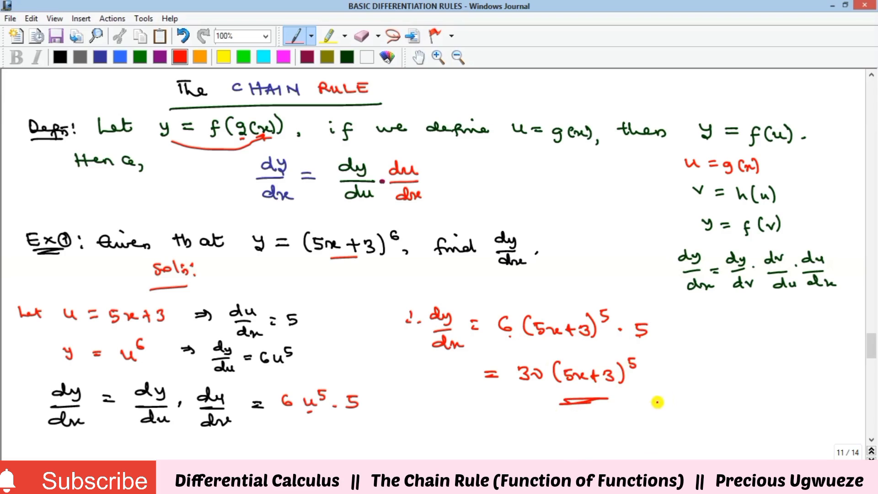
pyautogui.press('pagedown')
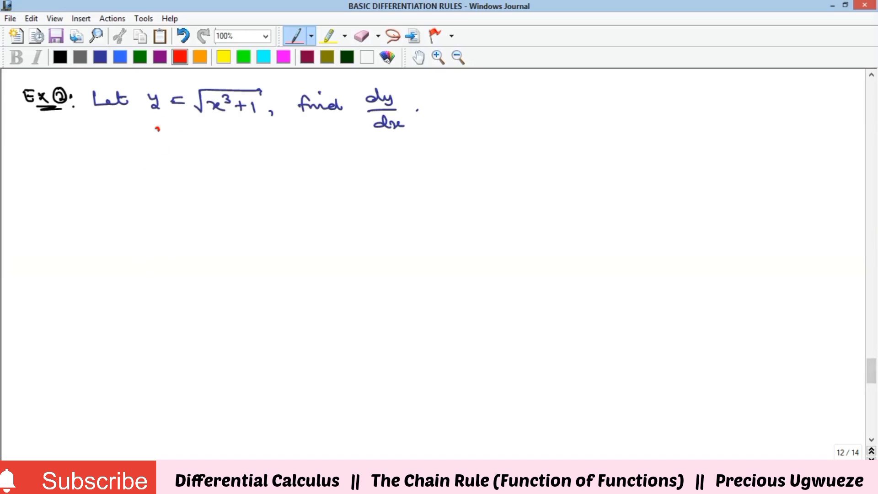
# - Write an underlined red 'sol's:' heading under Example 2
pyautogui.moveTo(164, 133); pyautogui.dragTo(172, 133)
pyautogui.click(181, 136)
pyautogui.moveTo(178, 128)
pyautogui.mouseDown()
pyautogui.moveTo(179, 136)
pyautogui.moveTo(204, 137)
pyautogui.mouseUp()
pyautogui.moveTo(149, 151); pyautogui.dragTo(190, 147)
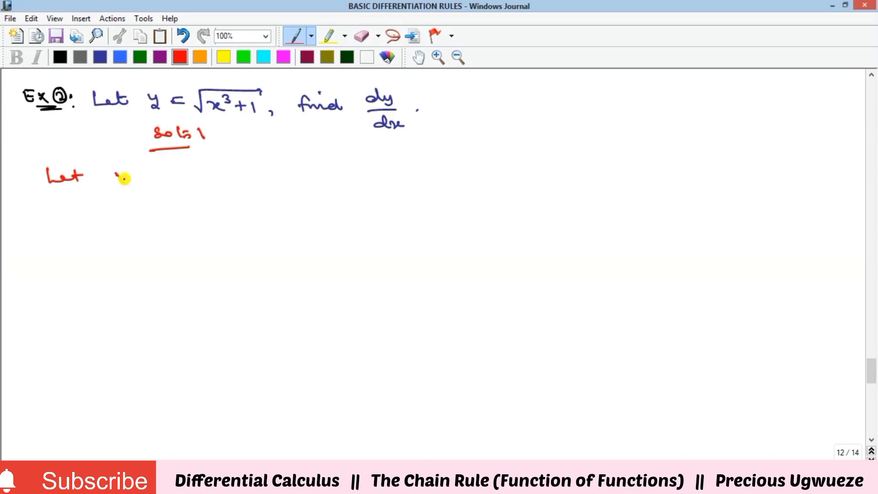
# - Write 'Let V = x³ + 1' and '→ y = √V = V^½' below the heading
pyautogui.moveTo(125, 179); pyautogui.dragTo(158, 183)
pyautogui.moveTo(172, 178)
pyautogui.mouseDown()
pyautogui.moveTo(194, 165)
pyautogui.moveTo(191, 182)
pyautogui.moveTo(237, 184)
pyautogui.mouseUp()
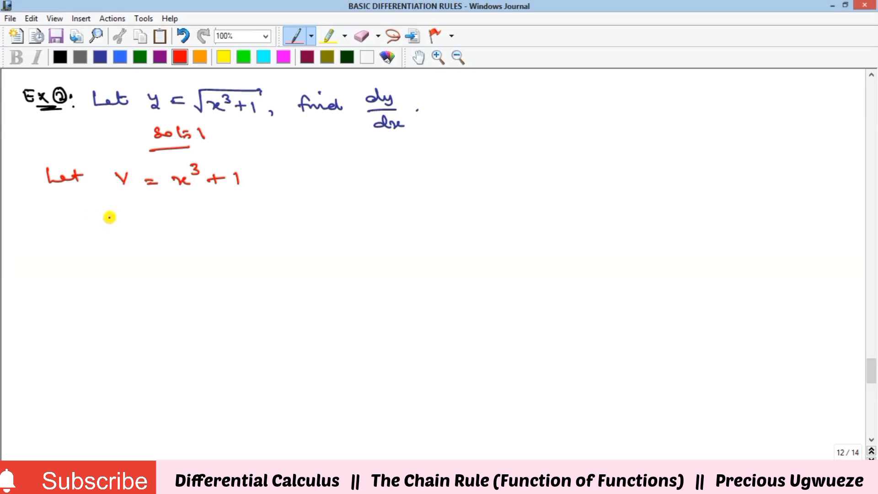
pyautogui.moveTo(83, 212); pyautogui.dragTo(102, 217)
pyautogui.moveTo(124, 210)
pyautogui.mouseDown()
pyautogui.moveTo(133, 215)
pyautogui.moveTo(128, 224)
pyautogui.mouseUp()
pyautogui.moveTo(150, 215)
pyautogui.mouseDown()
pyautogui.moveTo(191, 212)
pyautogui.moveTo(189, 223)
pyautogui.moveTo(191, 211)
pyautogui.moveTo(209, 207)
pyautogui.moveTo(205, 222)
pyautogui.moveTo(265, 211)
pyautogui.moveTo(271, 196)
pyautogui.moveTo(286, 211)
pyautogui.mouseUp()
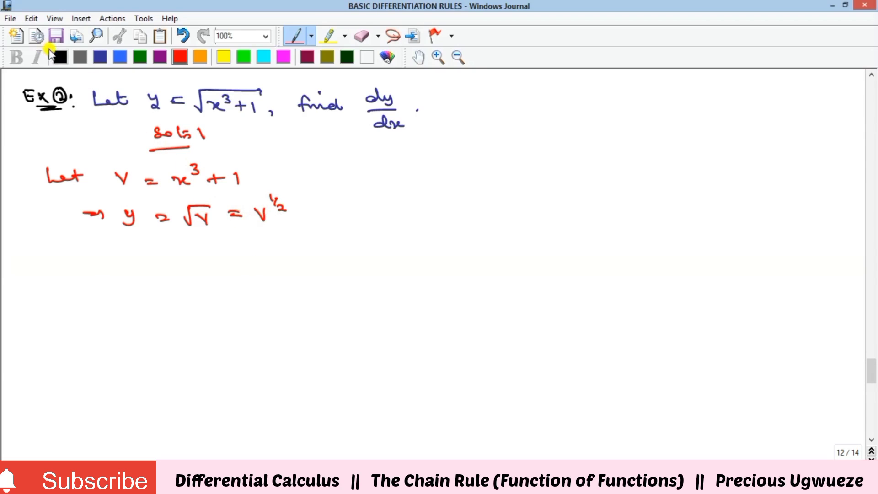
# - In dark blue, write the chain rule dy/dx = dy/dv · dv/dx
pyautogui.click(102, 56)
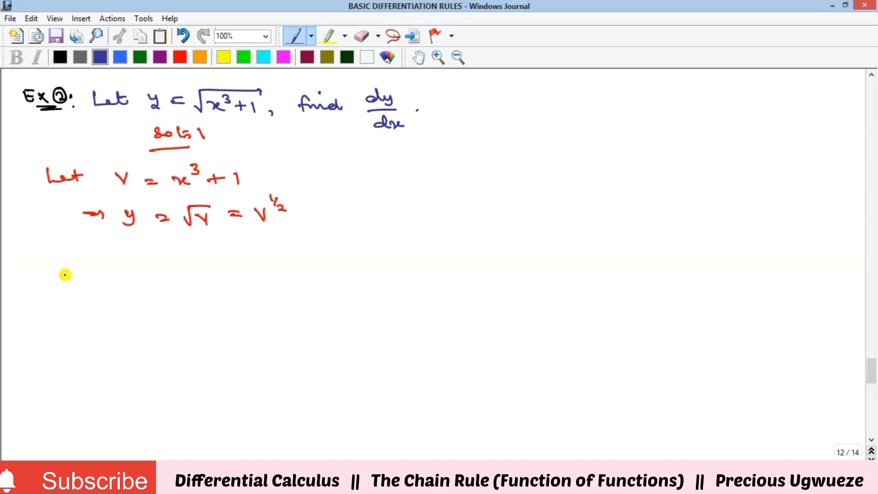
pyautogui.moveTo(49, 278); pyautogui.dragTo(75, 278)
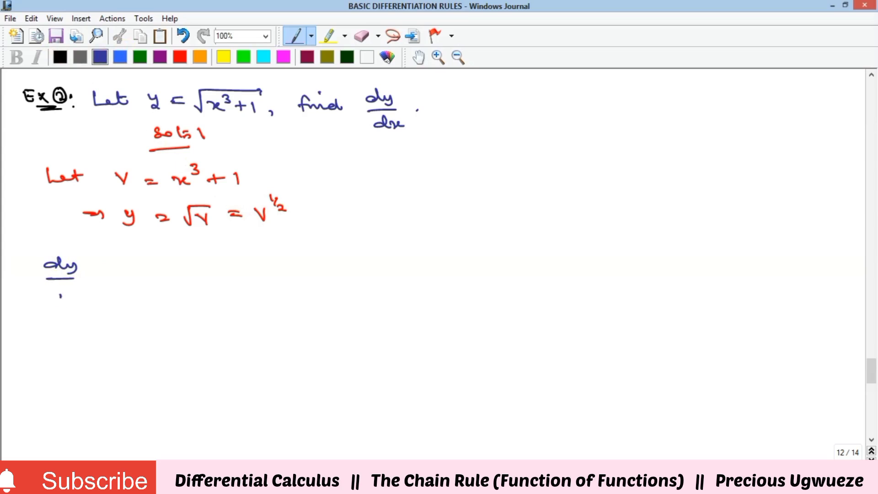
pyautogui.moveTo(134, 270)
pyautogui.mouseDown()
pyautogui.moveTo(156, 271)
pyautogui.moveTo(138, 274)
pyautogui.moveTo(138, 287)
pyautogui.moveTo(163, 285)
pyautogui.mouseUp()
pyautogui.moveTo(215, 263)
pyautogui.mouseDown()
pyautogui.moveTo(234, 264)
pyautogui.moveTo(209, 275)
pyautogui.moveTo(239, 292)
pyautogui.mouseUp()
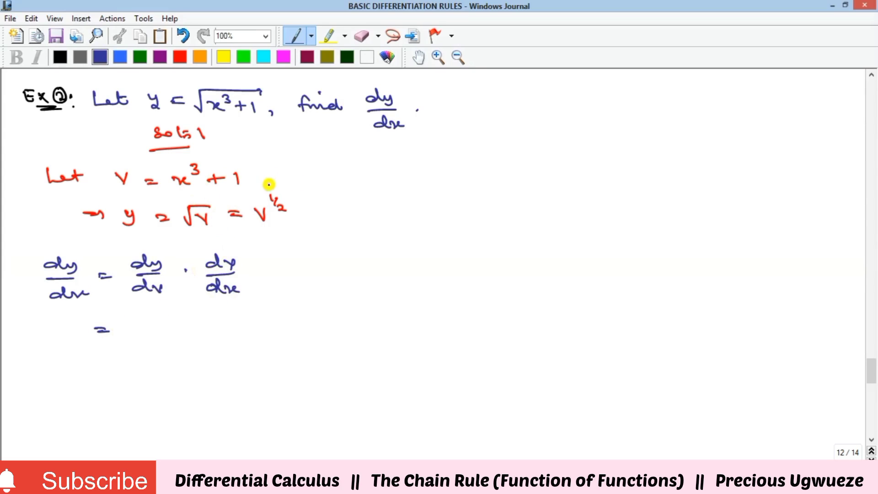
# - Add ⇒ dv/dx = 3x² after x³ + 1 and ⇒ dy/dV = ½V^(-½) after V^½
pyautogui.moveTo(295, 168)
pyautogui.mouseDown()
pyautogui.moveTo(295, 177)
pyautogui.moveTo(350, 168)
pyautogui.mouseUp()
pyautogui.moveTo(335, 180); pyautogui.dragTo(348, 179)
pyautogui.moveTo(338, 186); pyautogui.dragTo(344, 185)
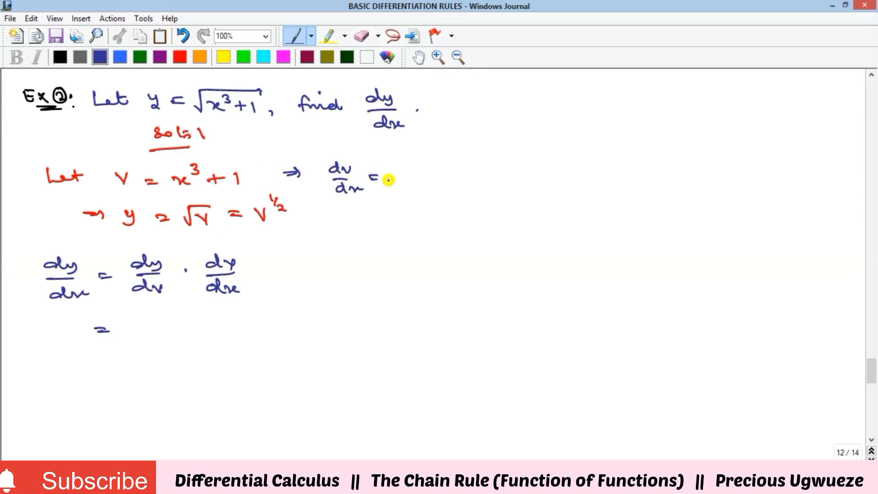
pyautogui.moveTo(422, 170); pyautogui.dragTo(431, 176)
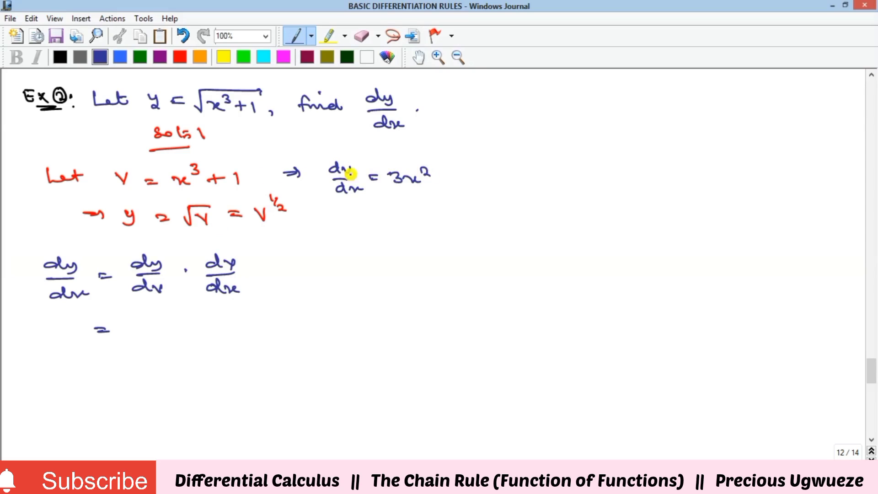
pyautogui.moveTo(309, 215); pyautogui.dragTo(317, 215)
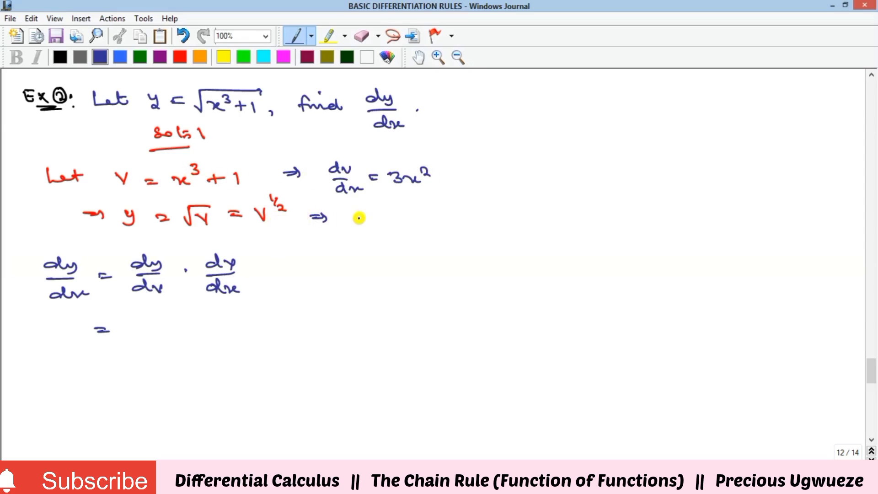
pyautogui.moveTo(356, 213)
pyautogui.mouseDown()
pyautogui.moveTo(378, 227)
pyautogui.moveTo(367, 244)
pyautogui.moveTo(387, 235)
pyautogui.mouseUp()
pyautogui.moveTo(395, 226); pyautogui.dragTo(420, 226)
pyautogui.moveTo(421, 216)
pyautogui.mouseDown()
pyautogui.moveTo(423, 228)
pyautogui.moveTo(465, 213)
pyautogui.moveTo(488, 225)
pyautogui.mouseUp()
pyautogui.click(456, 214)
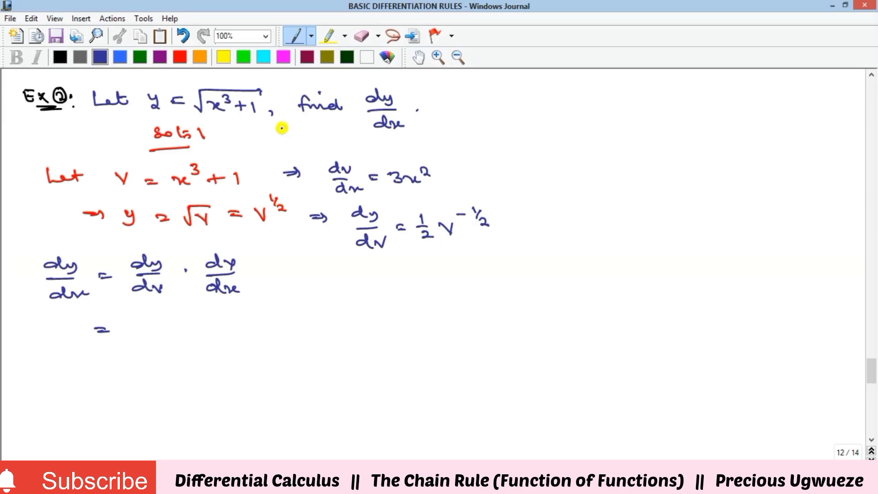
pyautogui.click(344, 59)
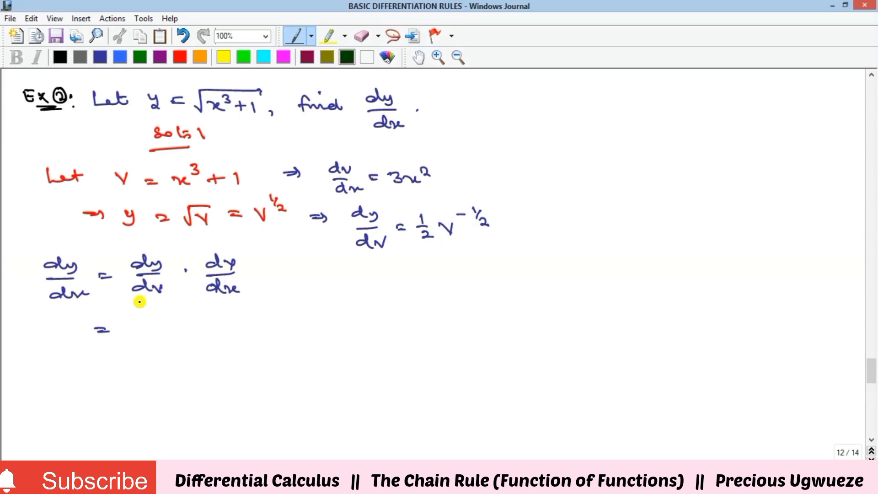
# - Continue the chain product in green with = ½V^(-½) · 3x²
pyautogui.moveTo(132, 319); pyautogui.dragTo(149, 346)
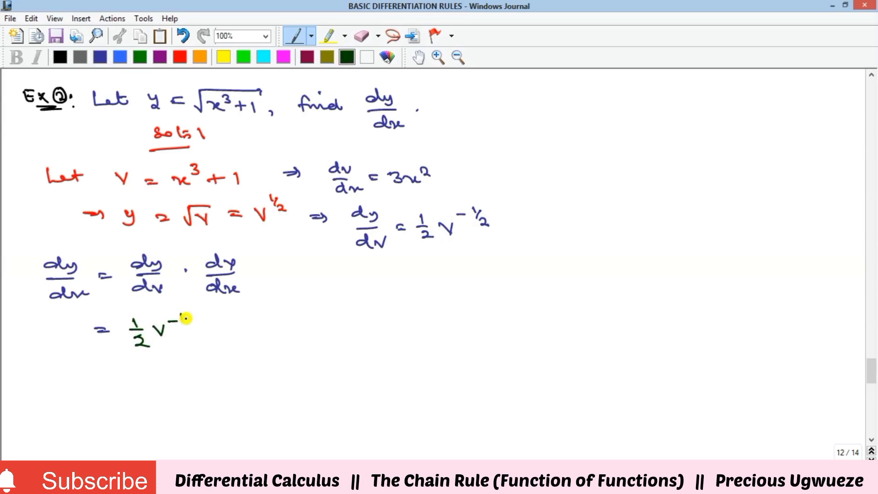
pyautogui.moveTo(188, 326); pyautogui.dragTo(195, 330)
pyautogui.moveTo(264, 325)
pyautogui.mouseDown()
pyautogui.moveTo(251, 336)
pyautogui.moveTo(273, 317)
pyautogui.moveTo(277, 326)
pyautogui.mouseUp()
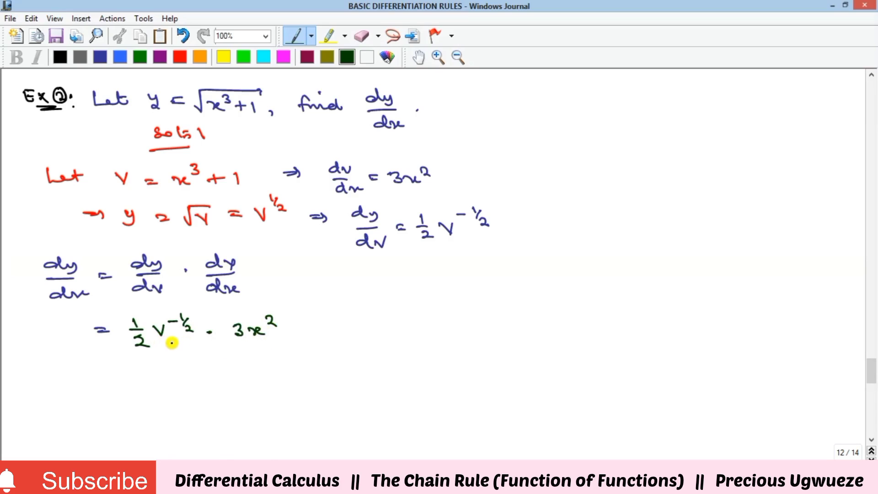
# - Rewrite it on the next line as = ½ · 1/V^½ · 3x²
pyautogui.moveTo(86, 380)
pyautogui.mouseDown()
pyautogui.moveTo(133, 384)
pyautogui.moveTo(144, 402)
pyautogui.moveTo(152, 387)
pyautogui.moveTo(184, 381)
pyautogui.moveTo(170, 402)
pyautogui.moveTo(176, 390)
pyautogui.mouseUp()
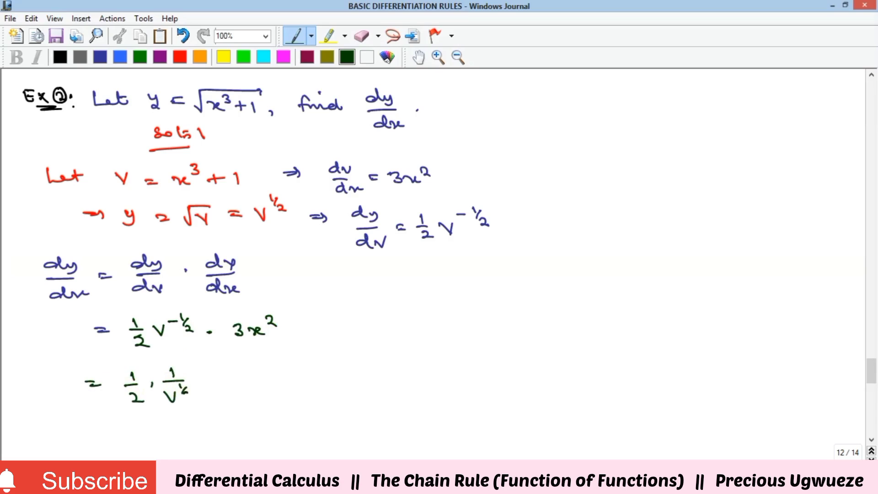
pyautogui.click(212, 382)
pyautogui.moveTo(241, 380); pyautogui.dragTo(273, 374)
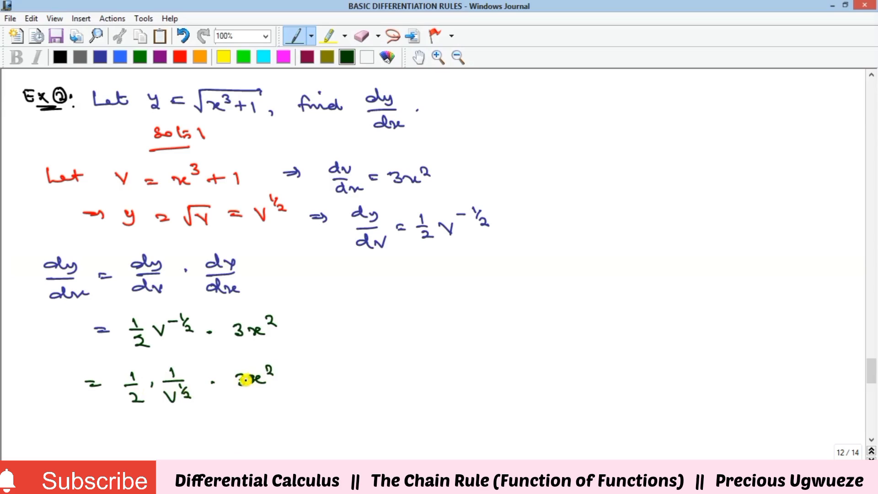
pyautogui.click(179, 57)
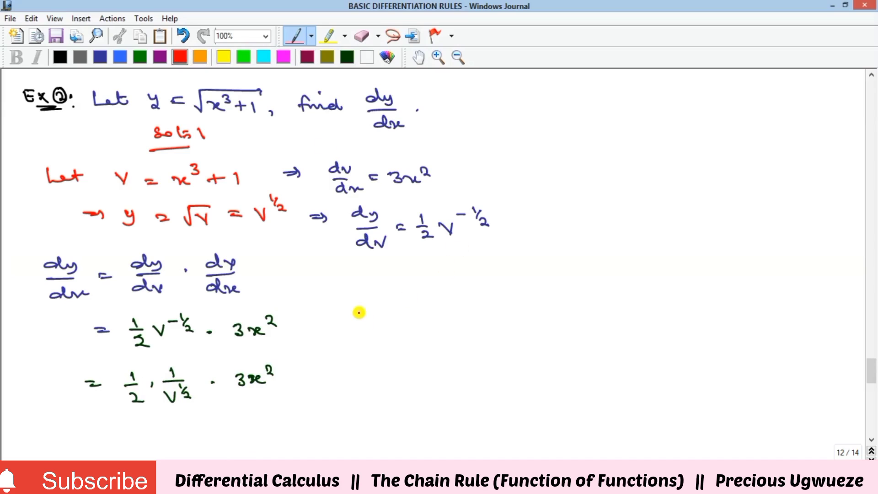
# - In red, write ∴ dy/dx = 3x²/2V^½
pyautogui.moveTo(392, 309)
pyautogui.mouseDown()
pyautogui.moveTo(416, 342)
pyautogui.moveTo(438, 318)
pyautogui.mouseUp()
pyautogui.moveTo(427, 325); pyautogui.dragTo(438, 324)
pyautogui.moveTo(246, 392)
pyautogui.mouseDown()
pyautogui.moveTo(268, 390)
pyautogui.moveTo(260, 409)
pyautogui.mouseUp()
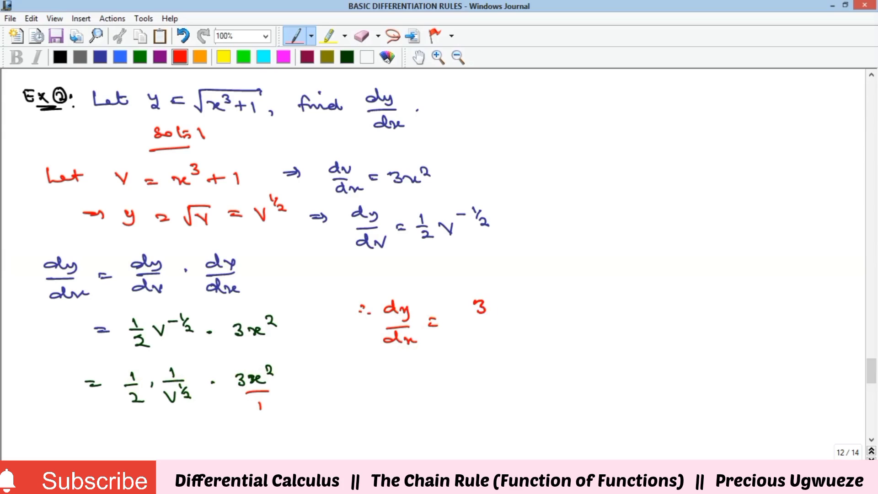
pyautogui.moveTo(467, 320); pyautogui.dragTo(536, 315)
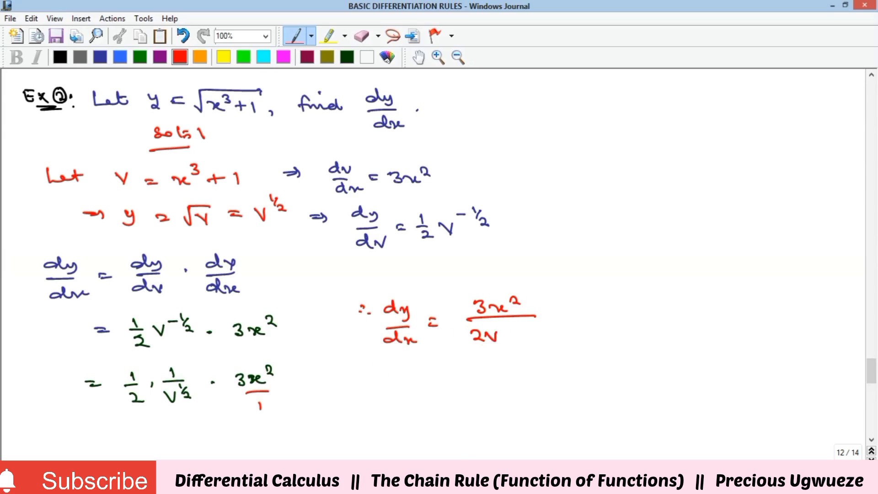
pyautogui.moveTo(500, 322)
pyautogui.mouseDown()
pyautogui.moveTo(502, 333)
pyautogui.moveTo(523, 338)
pyautogui.mouseUp()
# - Add the next equality, = 3x²/2√V, below it
pyautogui.moveTo(428, 371); pyautogui.dragTo(442, 372)
pyautogui.moveTo(429, 377); pyautogui.dragTo(440, 377)
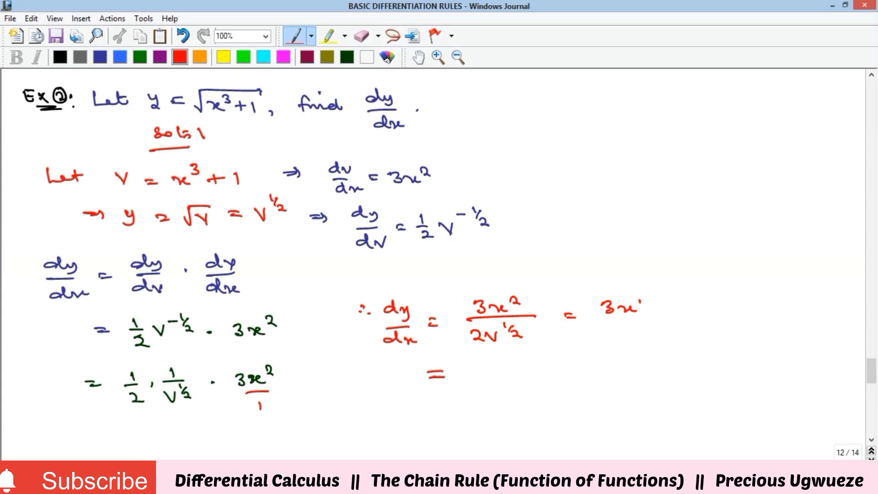
pyautogui.moveTo(589, 323); pyautogui.dragTo(665, 322)
pyautogui.moveTo(597, 339)
pyautogui.mouseDown()
pyautogui.moveTo(610, 347)
pyautogui.moveTo(643, 329)
pyautogui.mouseUp()
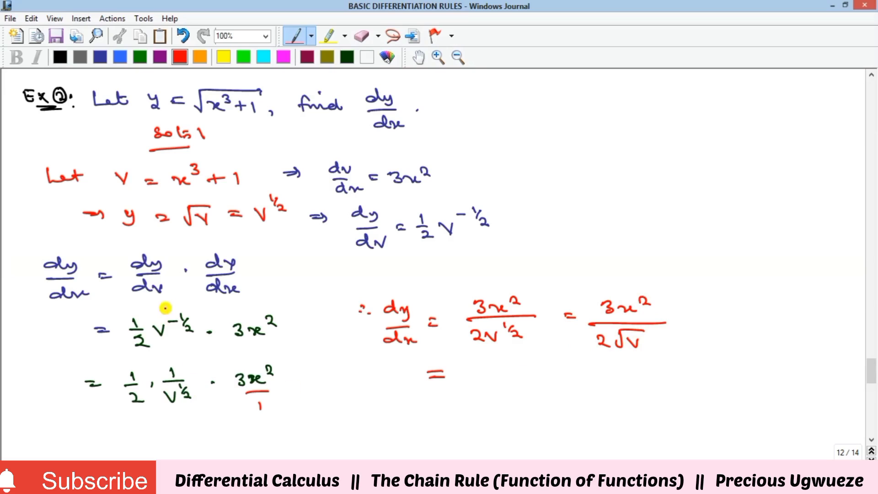
# - Circle V = x³ + 1 and write the final line = 3x²/2√(x³+1)
pyautogui.moveTo(158, 164)
pyautogui.mouseDown()
pyautogui.moveTo(201, 196)
pyautogui.moveTo(197, 166)
pyautogui.mouseUp()
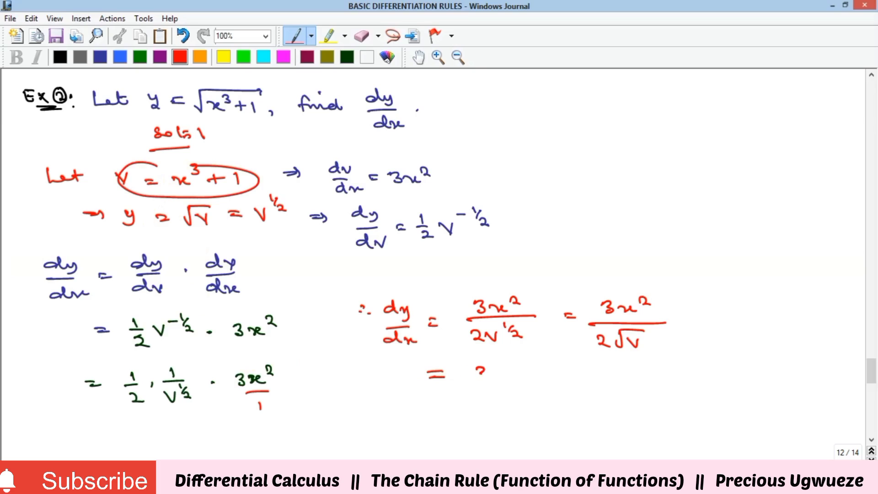
pyautogui.moveTo(499, 373); pyautogui.dragTo(518, 369)
pyautogui.moveTo(446, 389)
pyautogui.mouseDown()
pyautogui.moveTo(471, 388)
pyautogui.moveTo(455, 407)
pyautogui.moveTo(546, 396)
pyautogui.mouseUp()
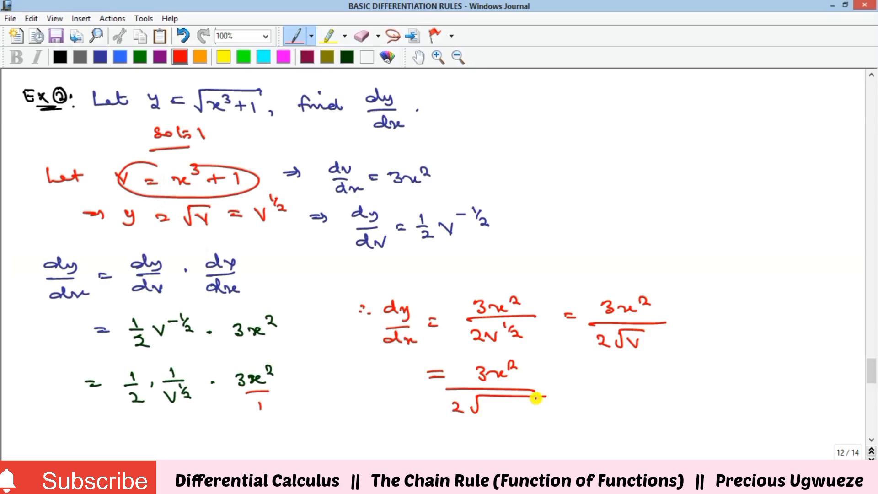
pyautogui.moveTo(478, 402)
pyautogui.mouseDown()
pyautogui.moveTo(500, 402)
pyautogui.moveTo(530, 411)
pyautogui.moveTo(452, 430)
pyautogui.moveTo(508, 429)
pyautogui.mouseUp()
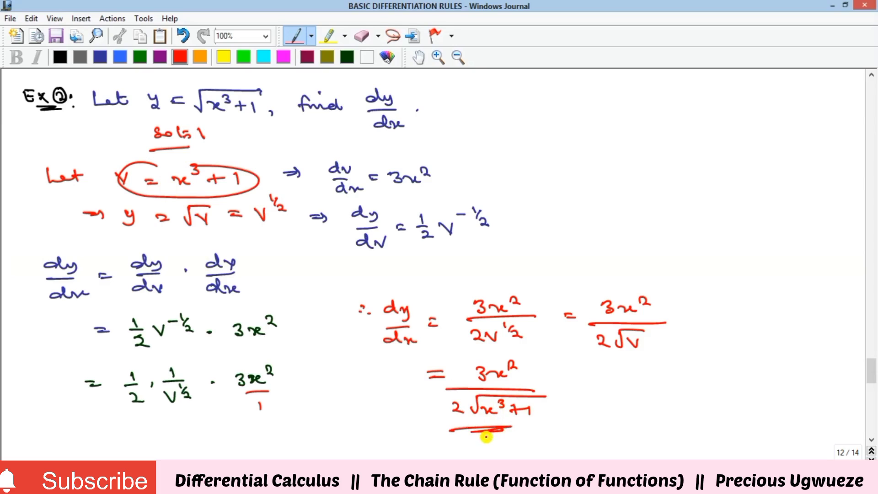